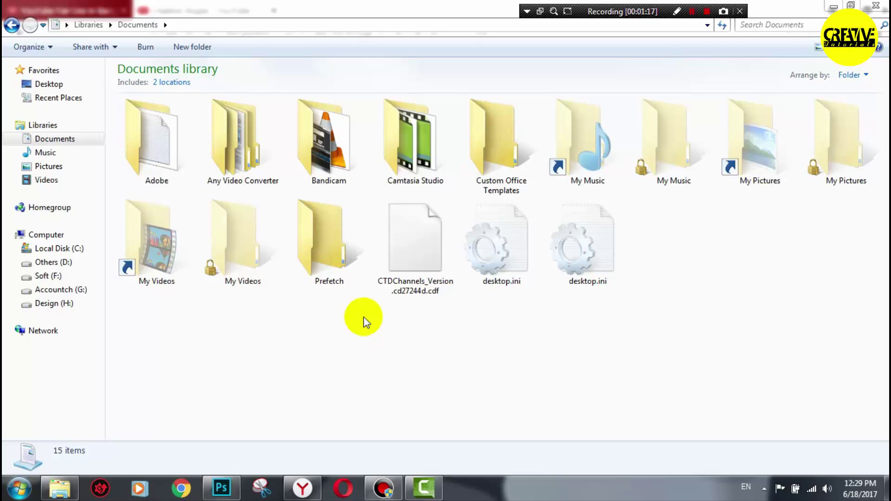
# - Open the Camtasia Studio folder, enter its RE subfolder and select the RE.mp4 video
pyautogui.doubleClick(421, 139)
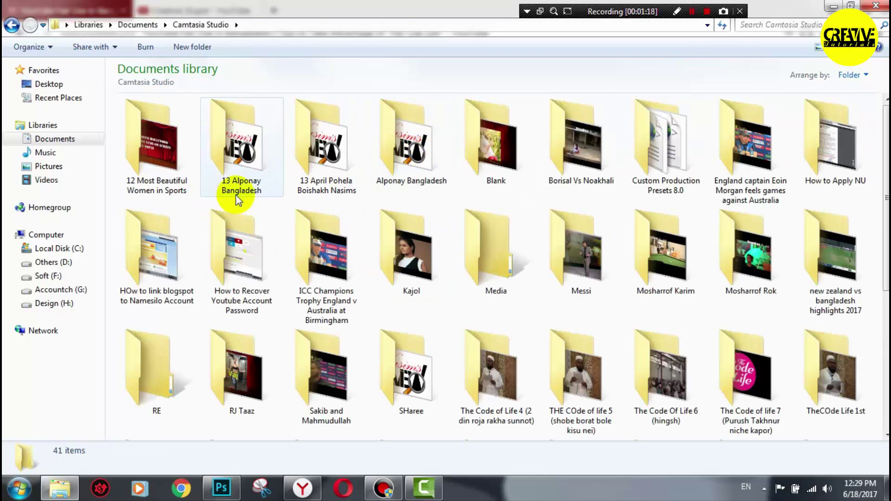
pyautogui.click(713, 260)
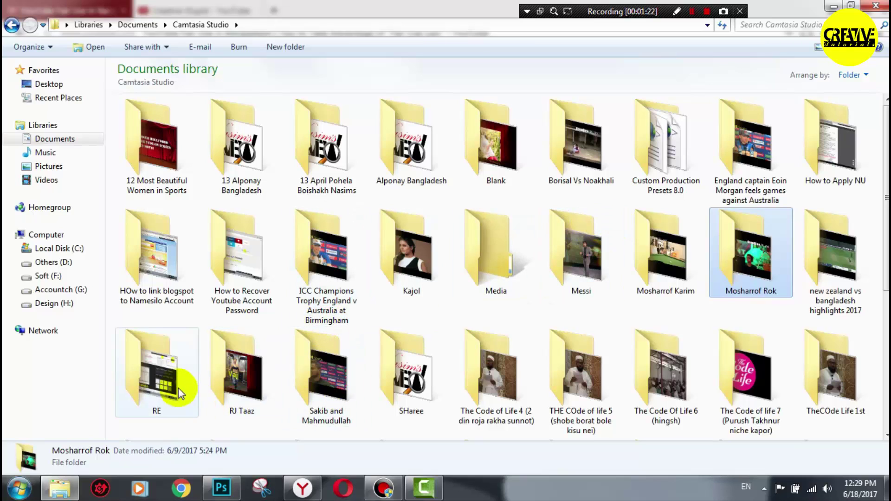
pyautogui.doubleClick(172, 364)
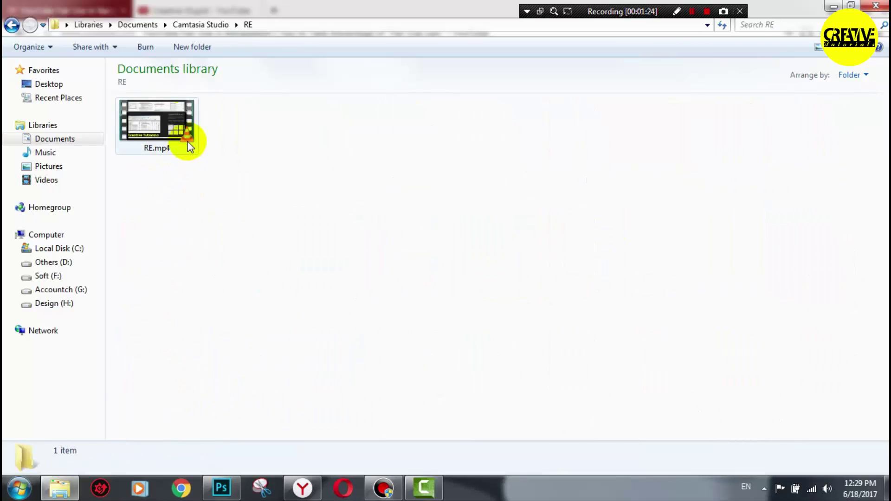
pyautogui.click(152, 140)
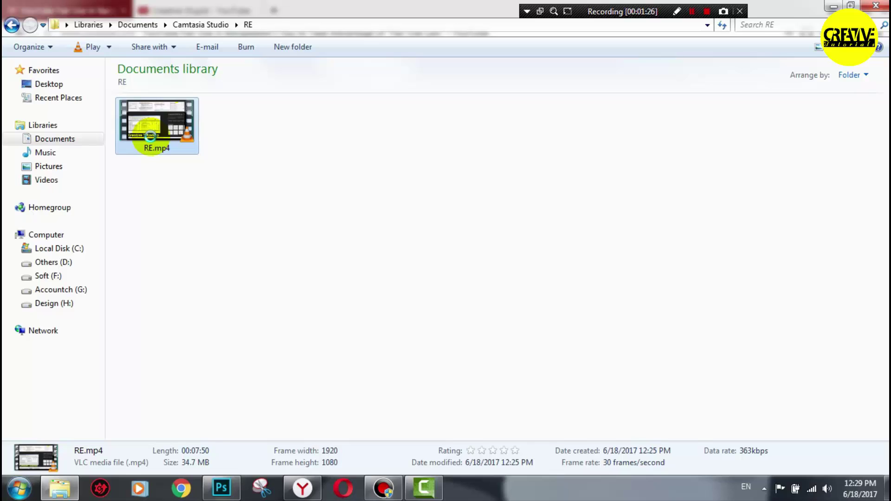
pyautogui.rightClick(150, 136)
pyautogui.click(211, 468)
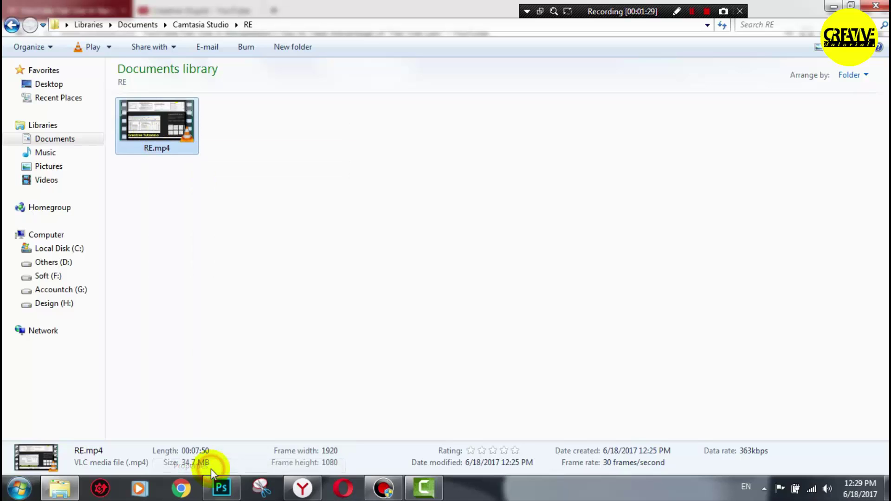
pyautogui.moveTo(291, 144); pyautogui.dragTo(458, 89)
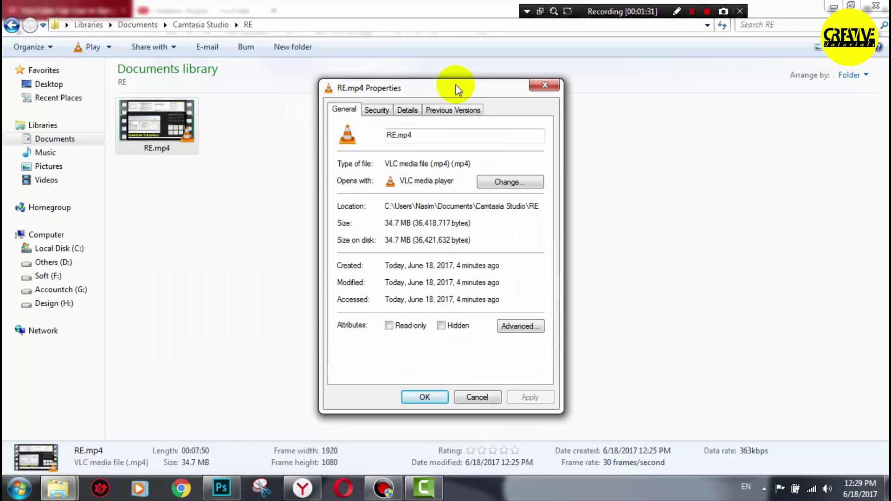
pyautogui.click(545, 85)
# - Open the detailed metadata in the properties of RE.mp4
pyautogui.rightClick(142, 126)
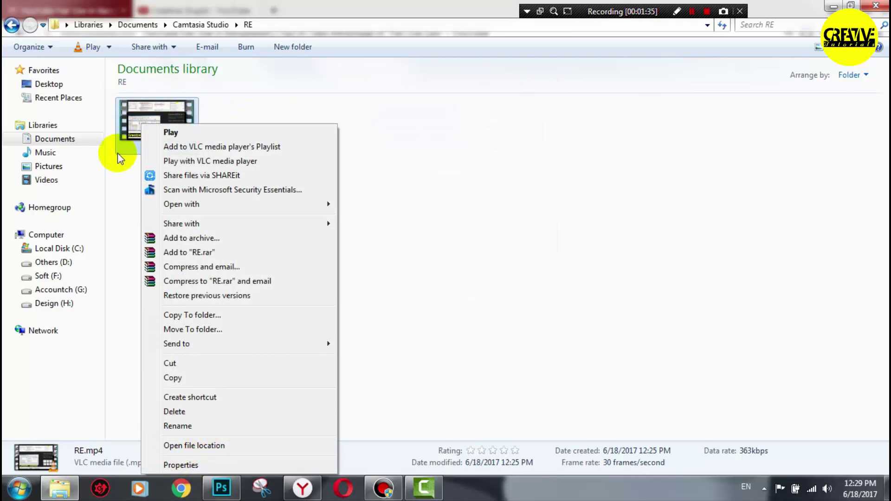
pyautogui.click(182, 465)
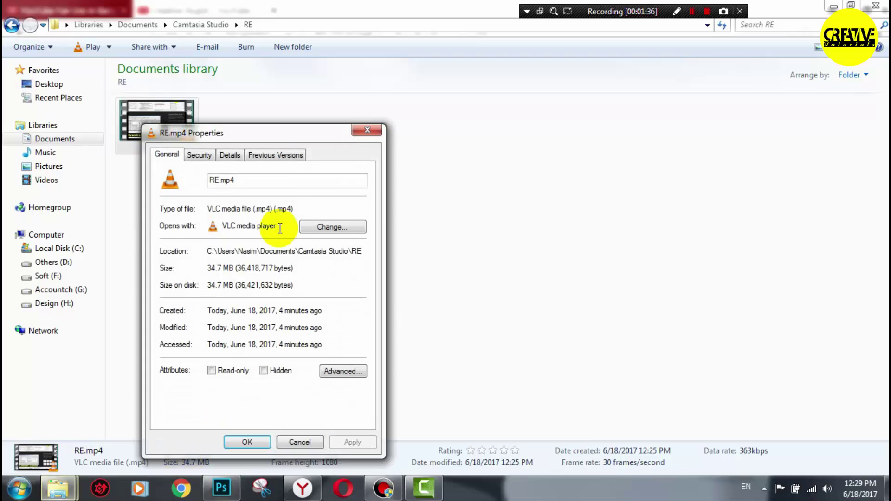
pyautogui.moveTo(272, 136); pyautogui.dragTo(390, 122)
pyautogui.click(348, 140)
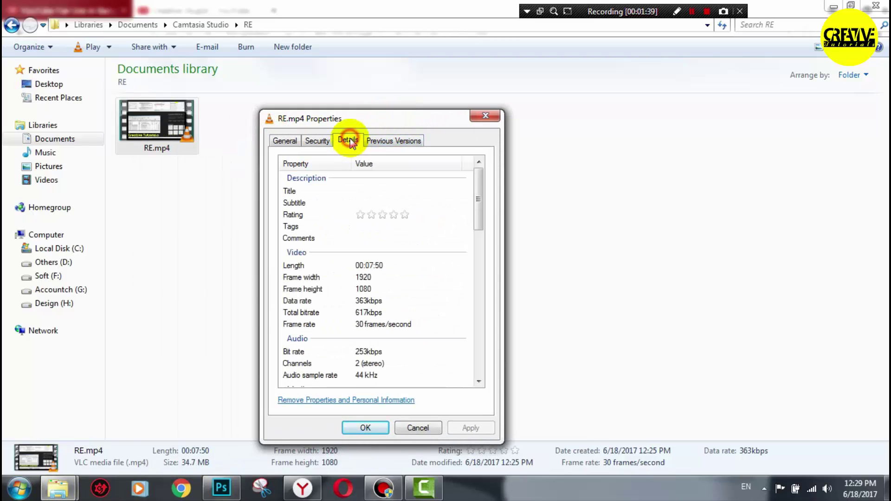
# - Enter "What is IP Log server and Bangladesh" as the video's title
pyautogui.click(385, 190)
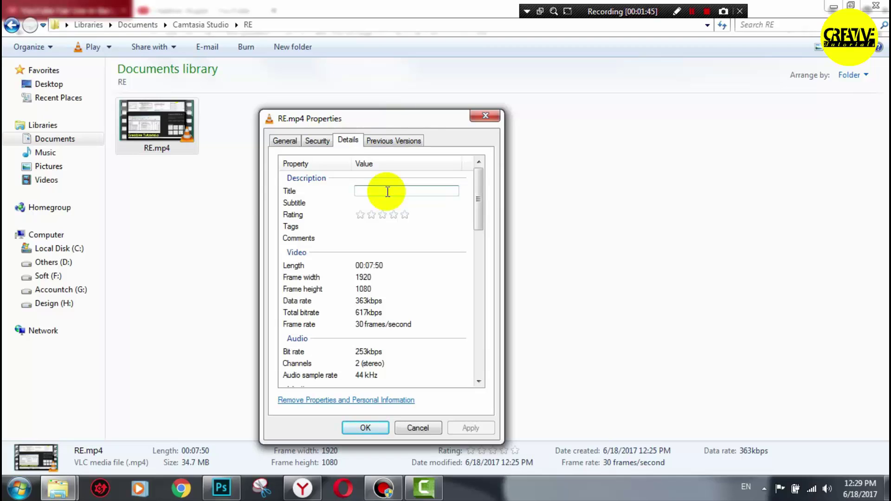
pyautogui.write('RE')
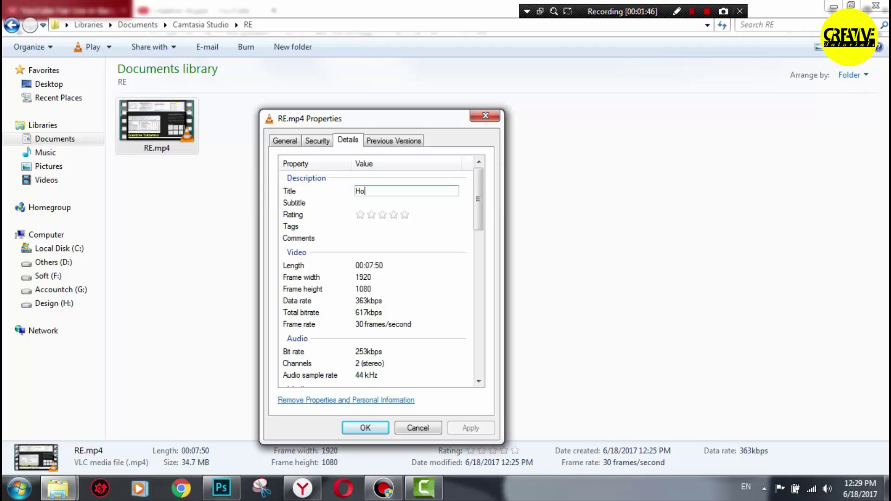
pyautogui.press('BackSpace')
pyautogui.press('BackSpace')
pyautogui.write('What is IP Log server')
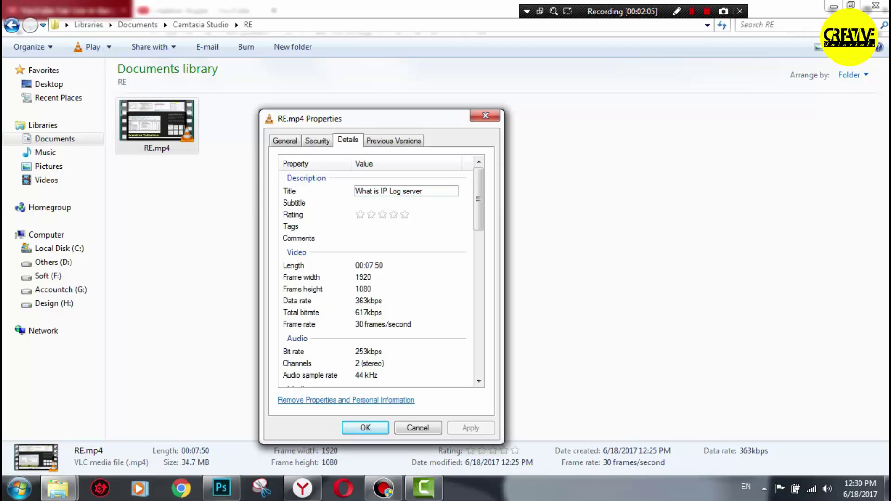
pyautogui.write(' and ')
pyautogui.write('M')
pyautogui.press('BackSpace')
pyautogui.write('Banglad')
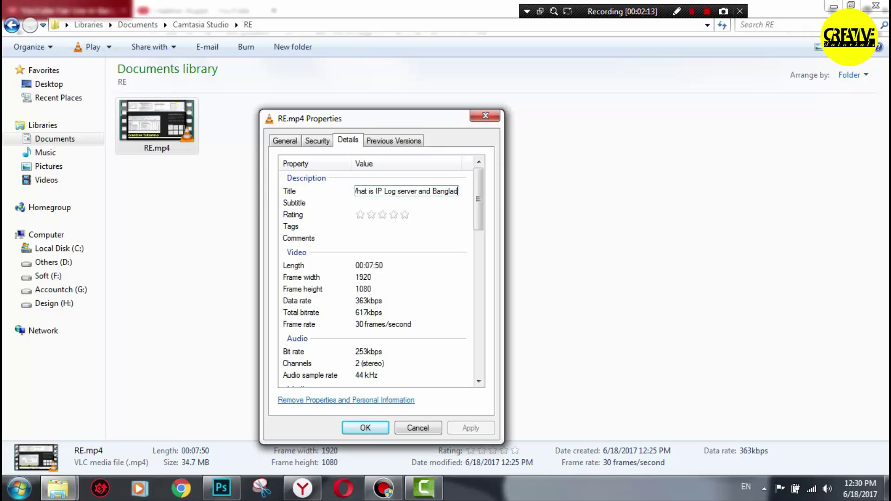
pyautogui.write('esh')
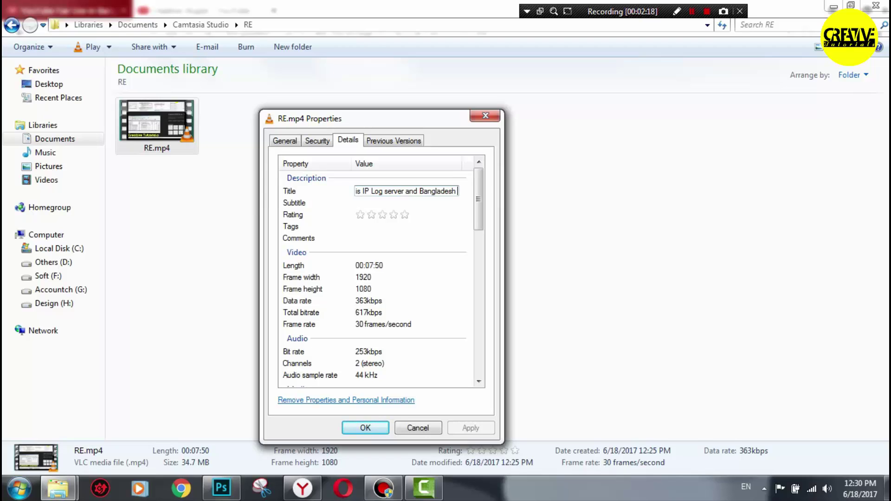
# - Replace "and" with "|" in the title and add "Law" at its end, giving "What is IP Log server | Bangladesh Law"
pyautogui.press('Left')
pyautogui.press('Left')
pyautogui.press('Left')
pyautogui.press('Left')
pyautogui.press('Left')
pyautogui.press('Left')
pyautogui.press('Left')
pyautogui.press('Left')
pyautogui.press('BackSpace')
pyautogui.press('BackSpace')
pyautogui.press('BackSpace')
pyautogui.press('BackSpace')
pyautogui.press('BackSpace')
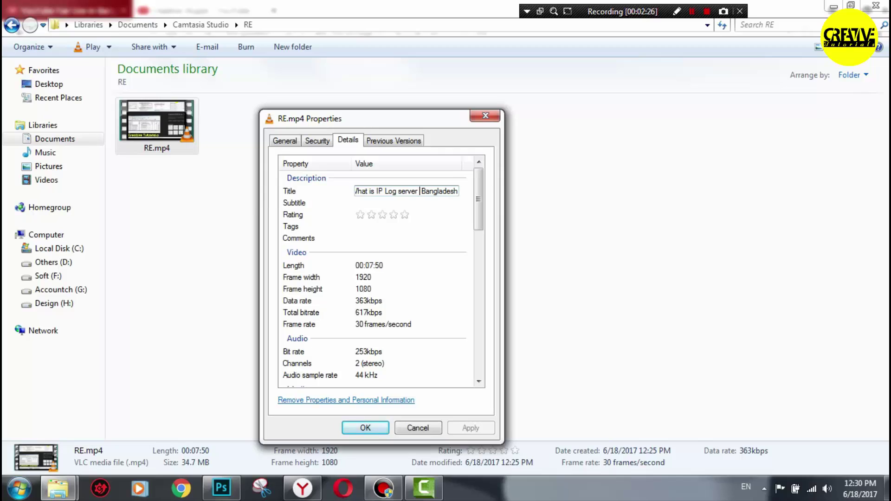
pyautogui.write('|')
pyautogui.press('End')
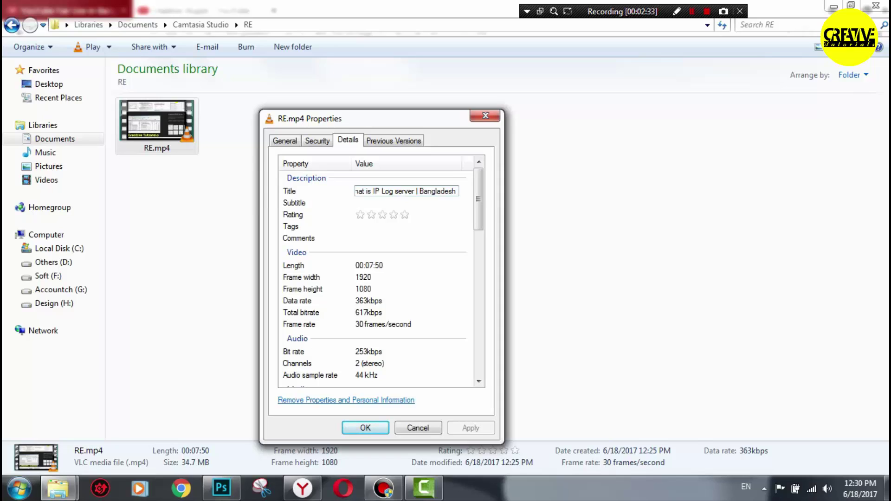
pyautogui.write('Law')
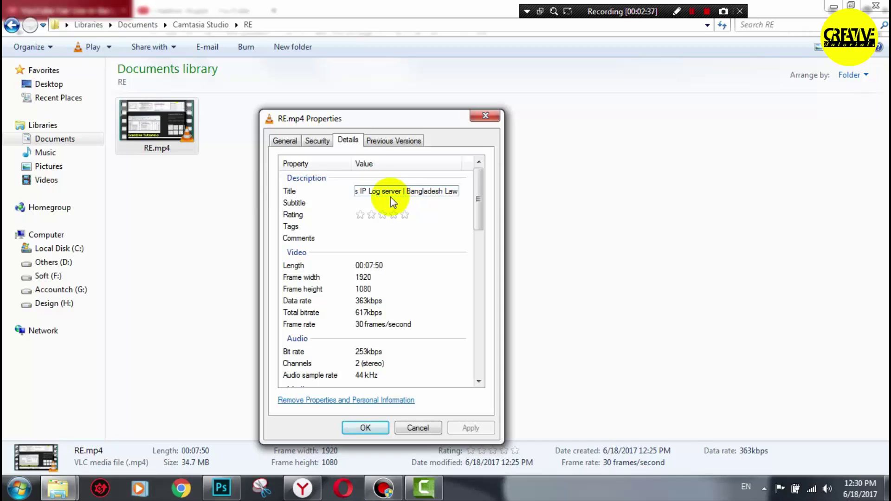
# - Set the video's rating to five stars and leave the subtitle empty
pyautogui.click(406, 215)
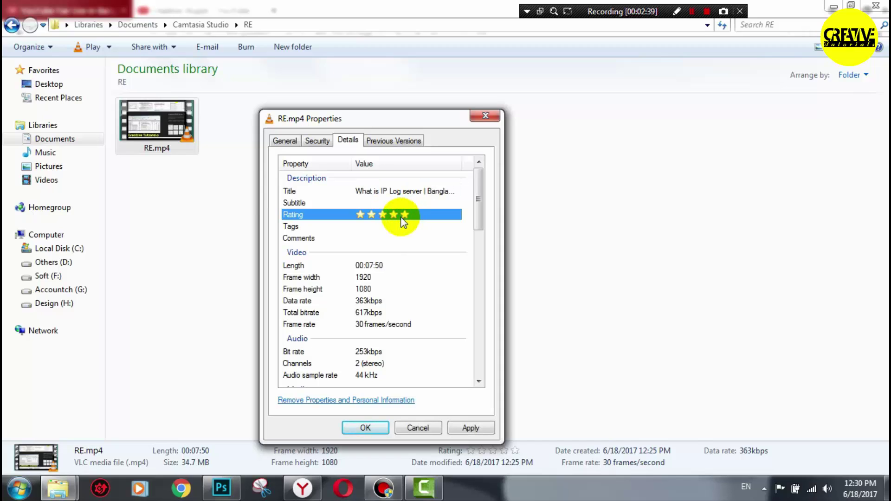
pyautogui.click(394, 214)
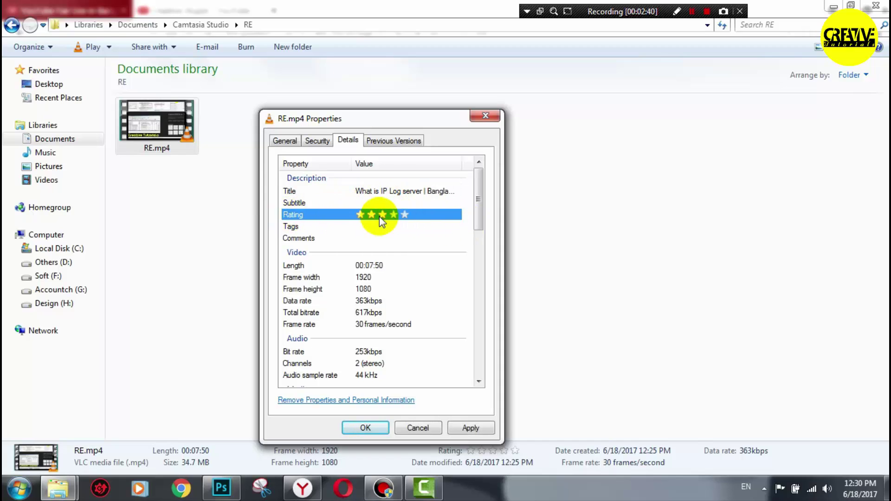
pyautogui.click(407, 216)
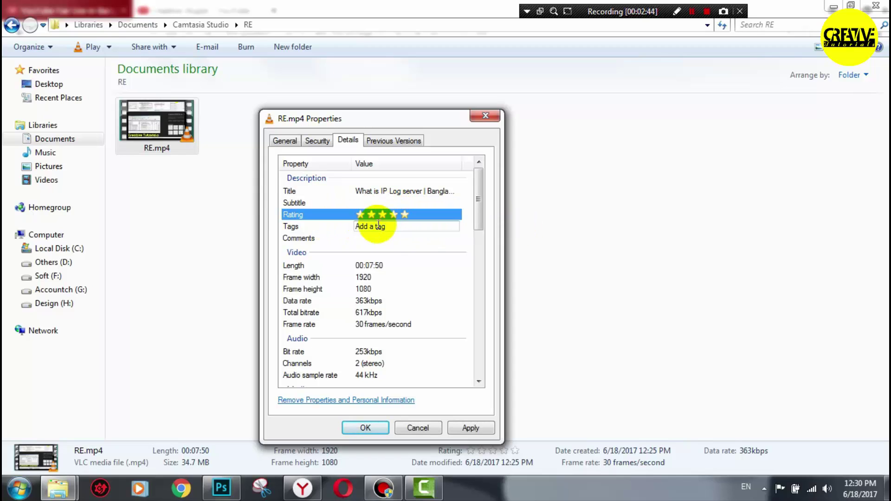
pyautogui.click(388, 204)
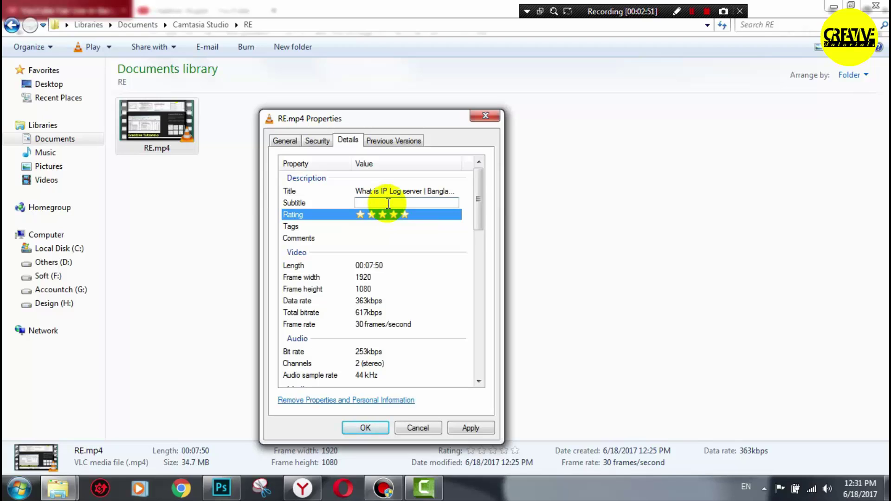
# - Add the tags "Bd", "ICT" and "ict bangladesh" to the video
pyautogui.click(380, 227)
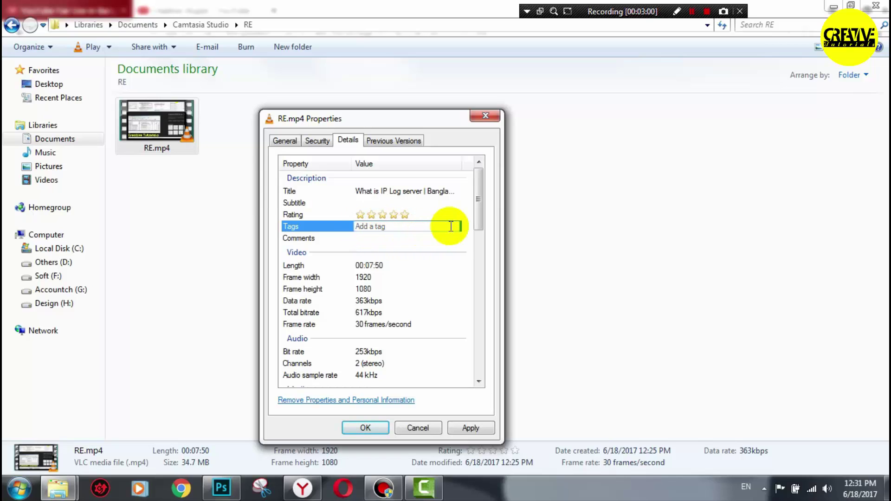
pyautogui.write('Bd;')
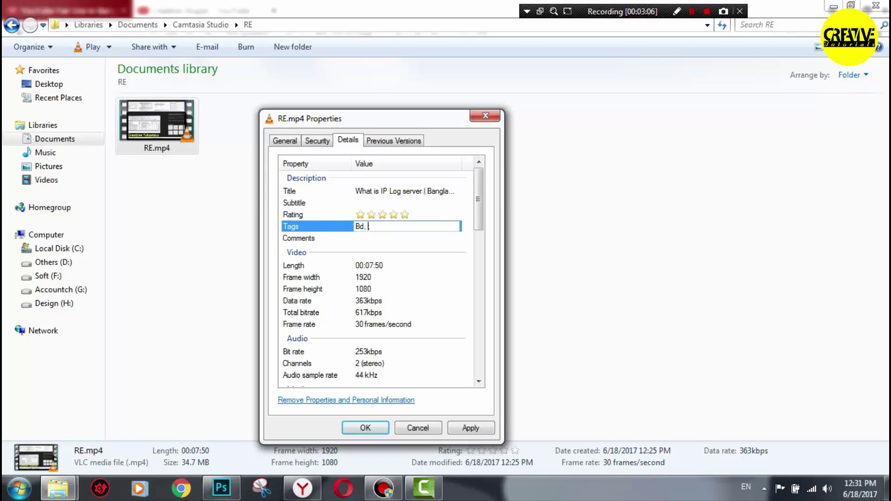
pyautogui.write(' ICT')
pyautogui.write(';')
pyautogui.write(' i')
pyautogui.write('ct ba')
pyautogui.write('ngl')
pyautogui.write('adesh')
pyautogui.write(';')
# - Add the tags "IP" and "IP log server" after the existing ones and finish the tag entry
pyautogui.write('IP')
pyautogui.write(', IP')
pyautogui.write(' log;')
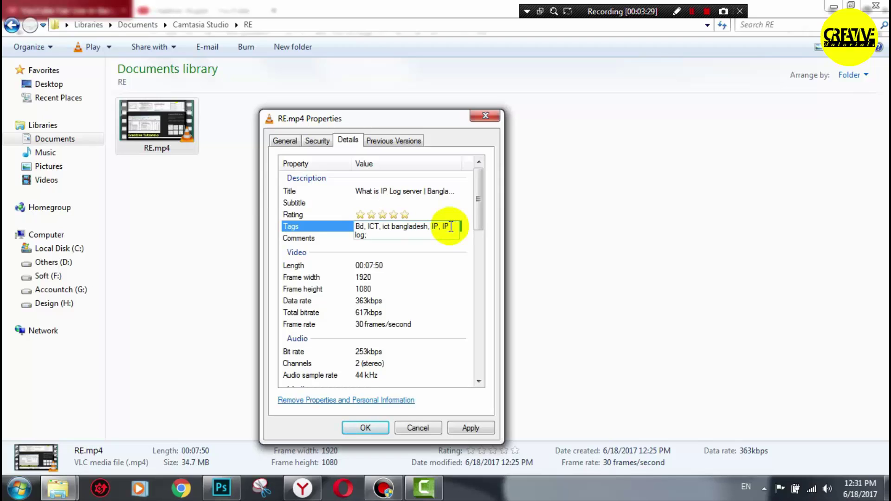
pyautogui.press('BackSpace')
pyautogui.write('ser')
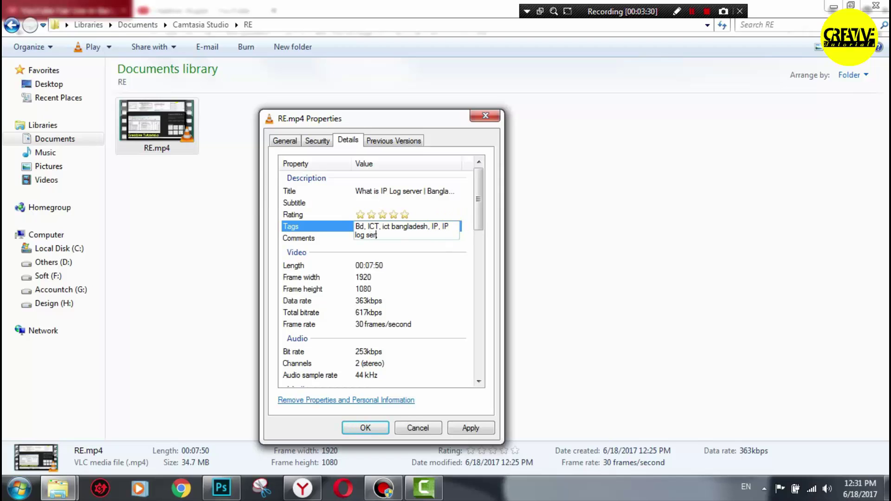
pyautogui.write('ver;')
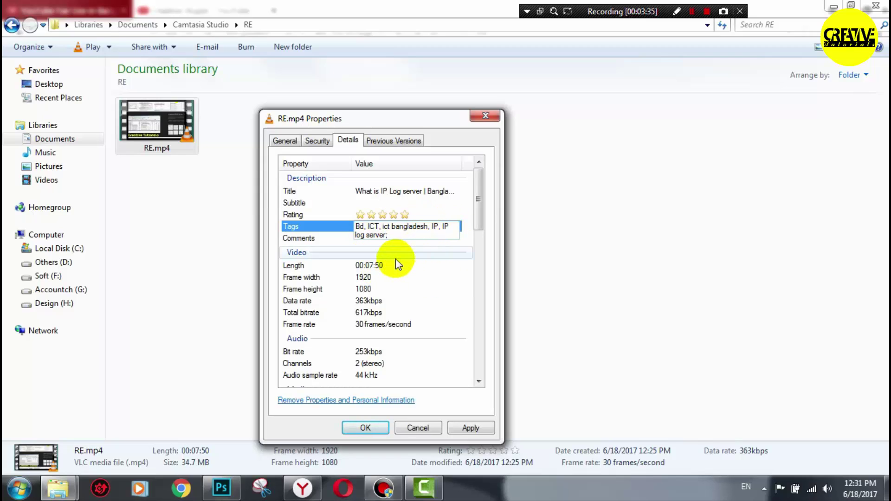
pyautogui.press('BackSpace')
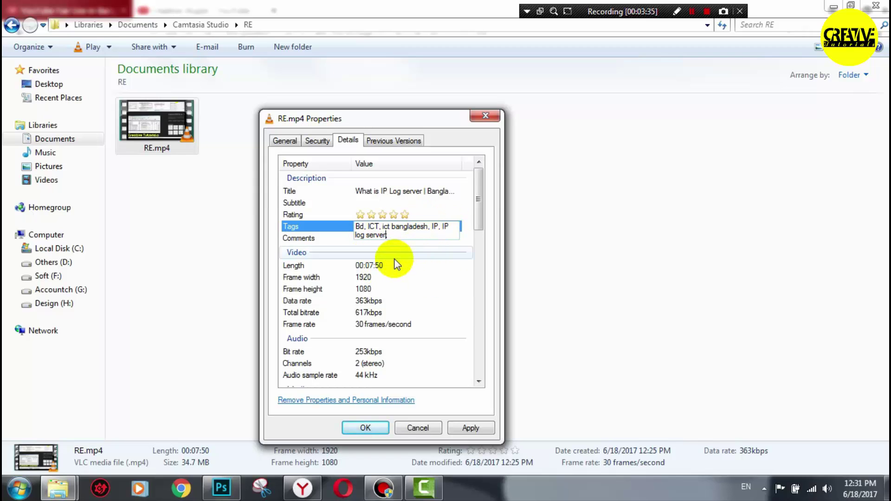
pyautogui.click(354, 237)
pyautogui.click(333, 247)
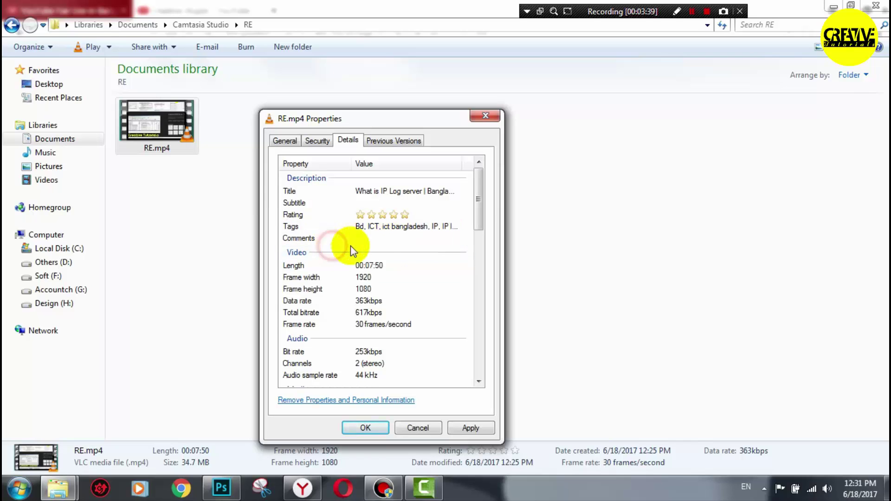
# - Look through the media and origin fields for contributing artists, directors, producers, writers and publisher, leaving them empty
pyautogui.moveTo(482, 222); pyautogui.dragTo(482, 266)
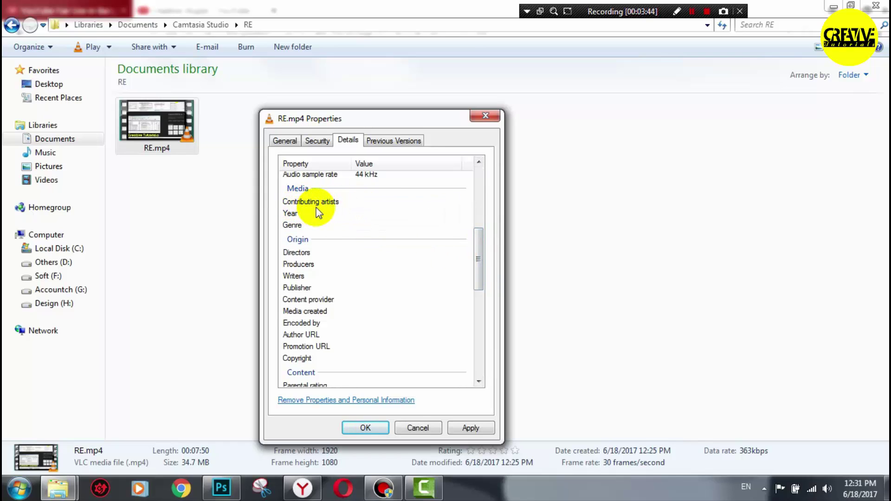
pyautogui.click(365, 202)
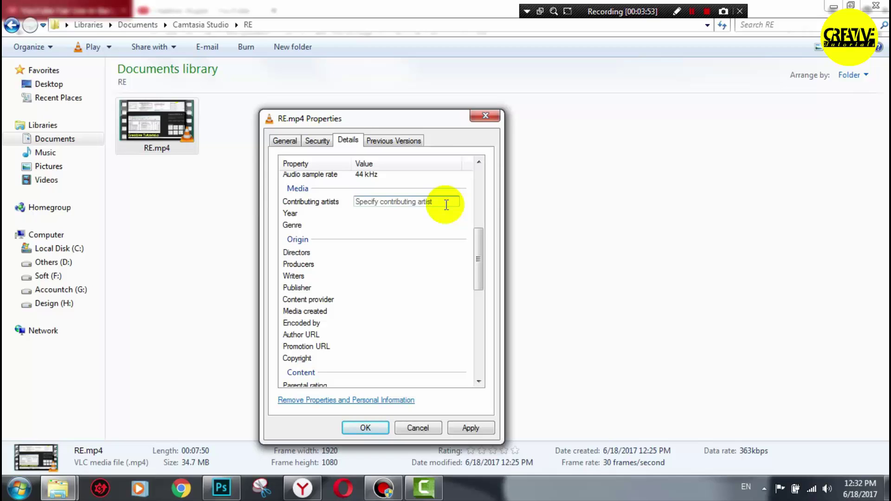
pyautogui.click(367, 203)
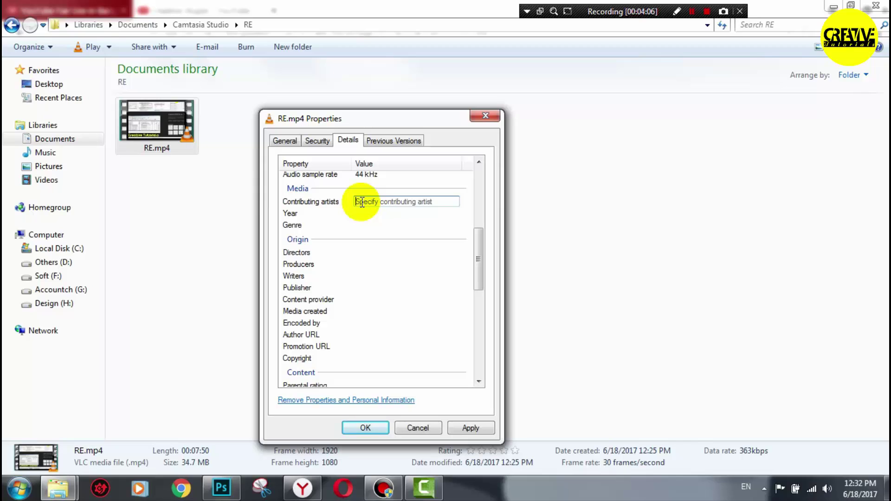
pyautogui.click(346, 254)
pyautogui.click(379, 252)
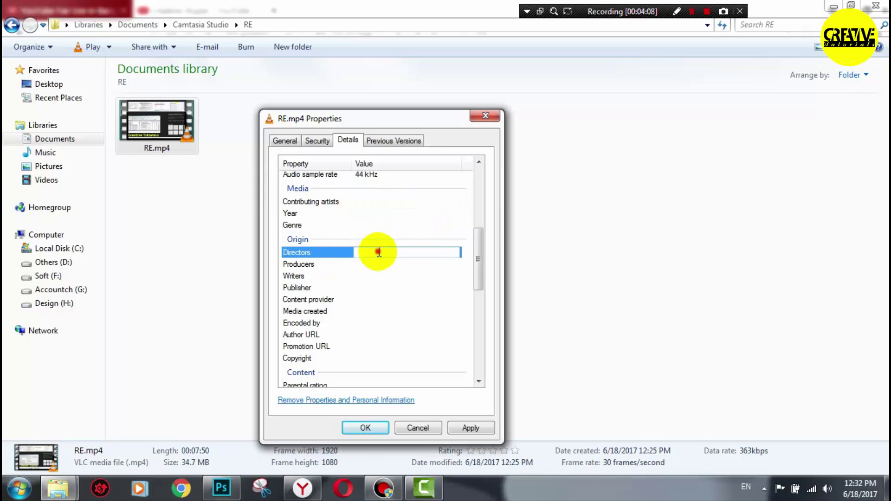
pyautogui.click(376, 268)
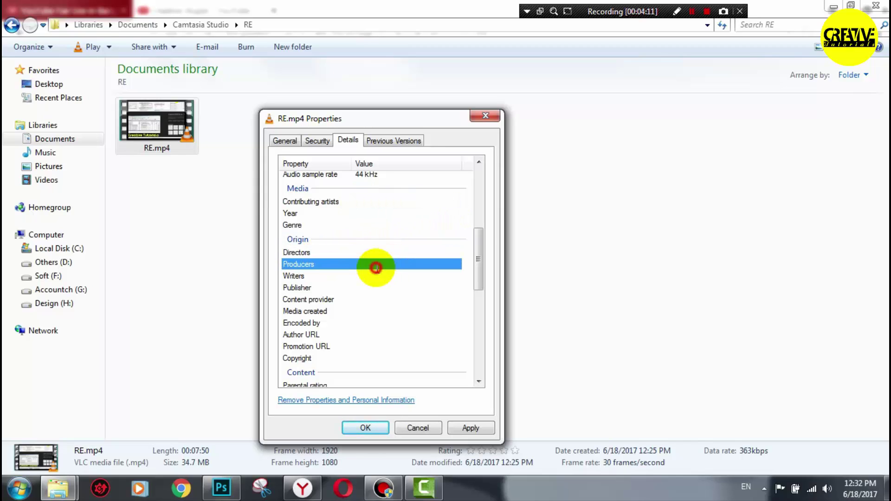
pyautogui.click(376, 267)
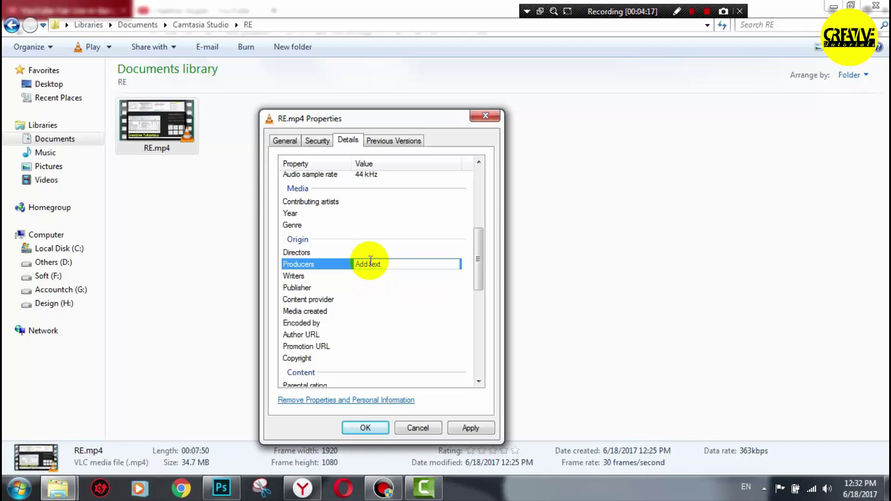
pyautogui.click(387, 286)
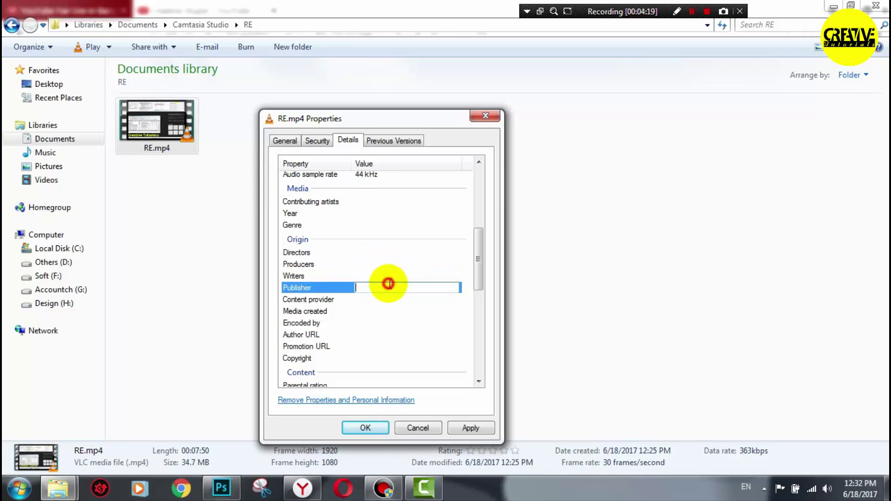
pyautogui.click(373, 276)
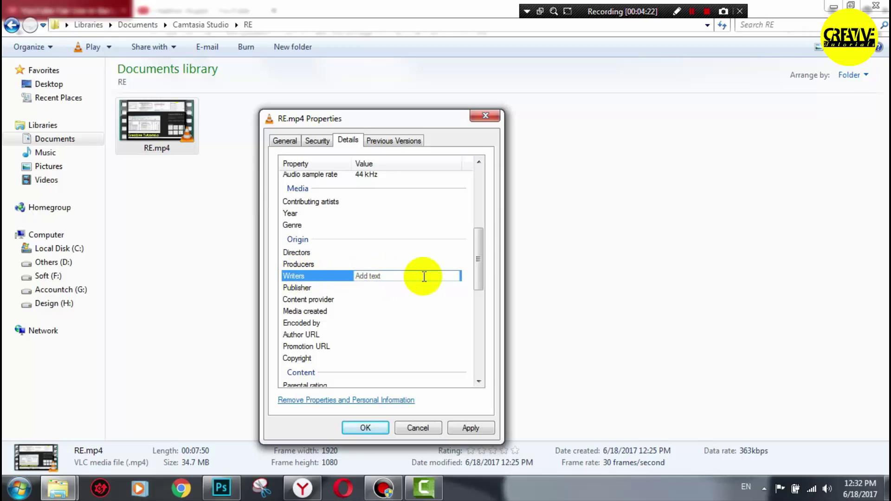
pyautogui.click(413, 288)
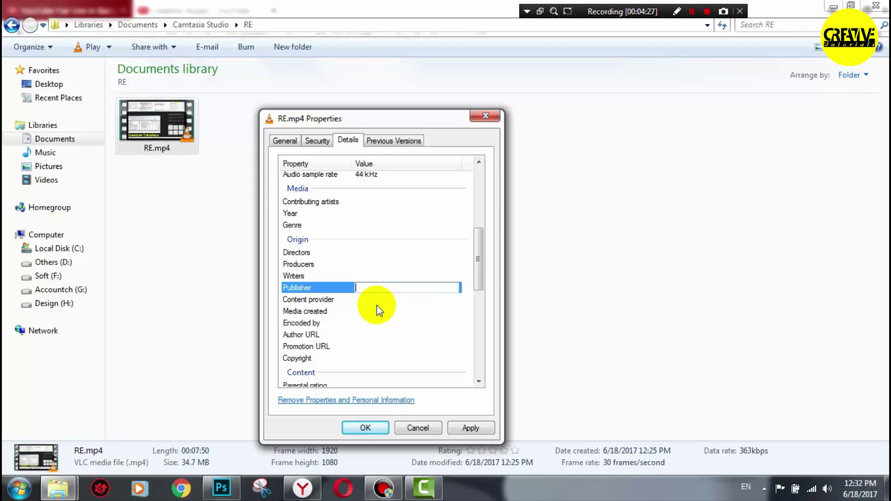
# - Look through the remaining origin fields from content provider and media created to author URL, promotion URL and copyright, without entering values
pyautogui.click(396, 301)
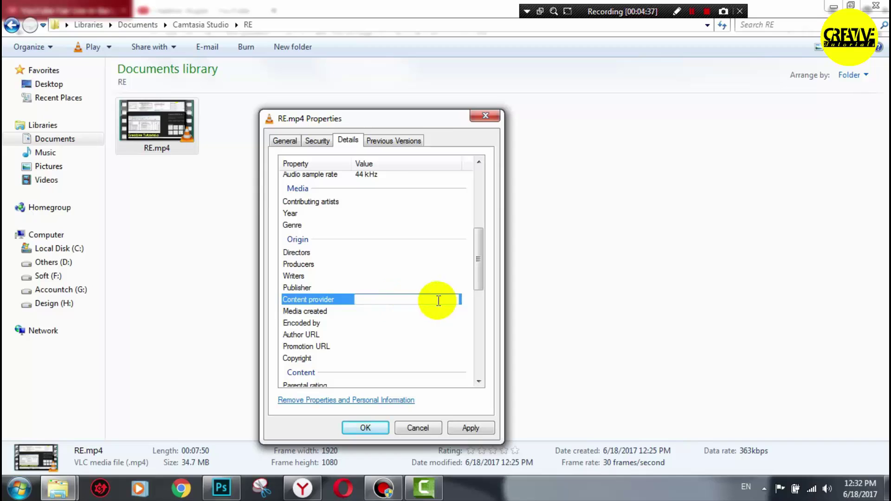
pyautogui.click(377, 312)
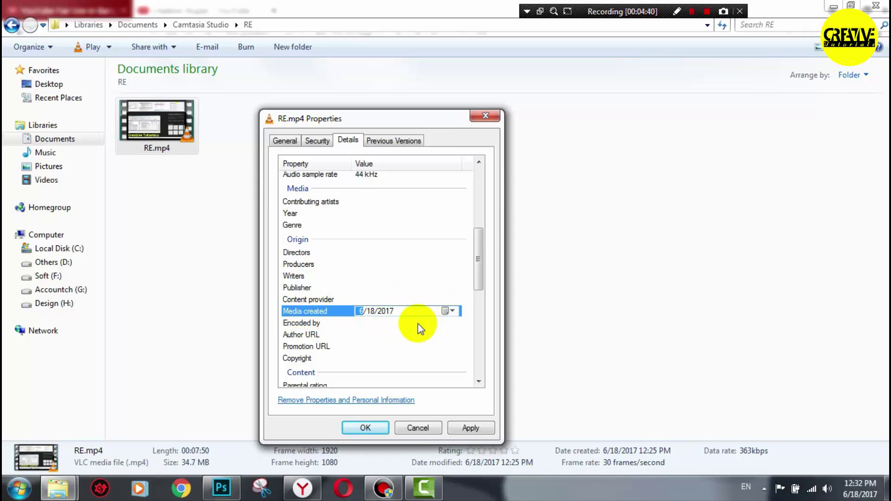
pyautogui.click(391, 327)
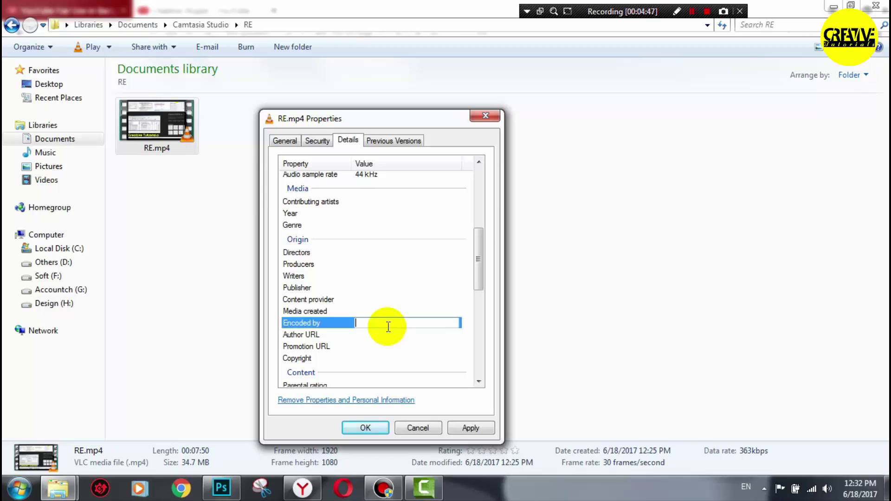
pyautogui.click(365, 334)
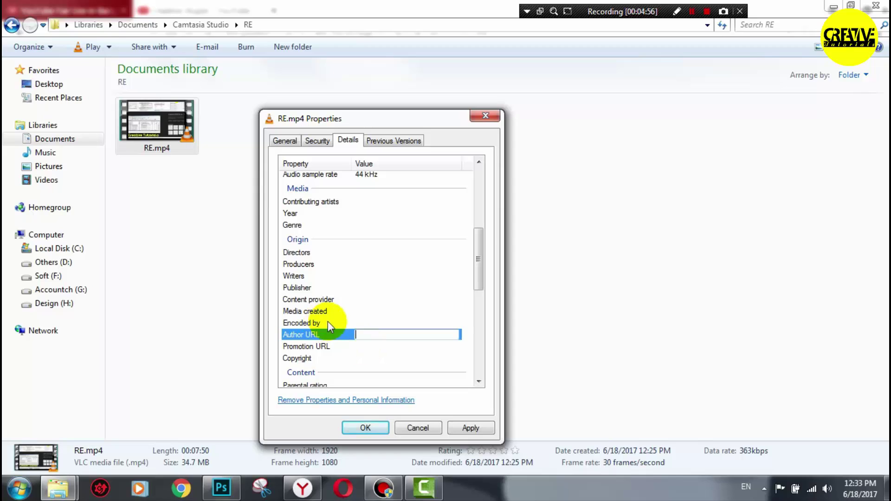
pyautogui.click(365, 348)
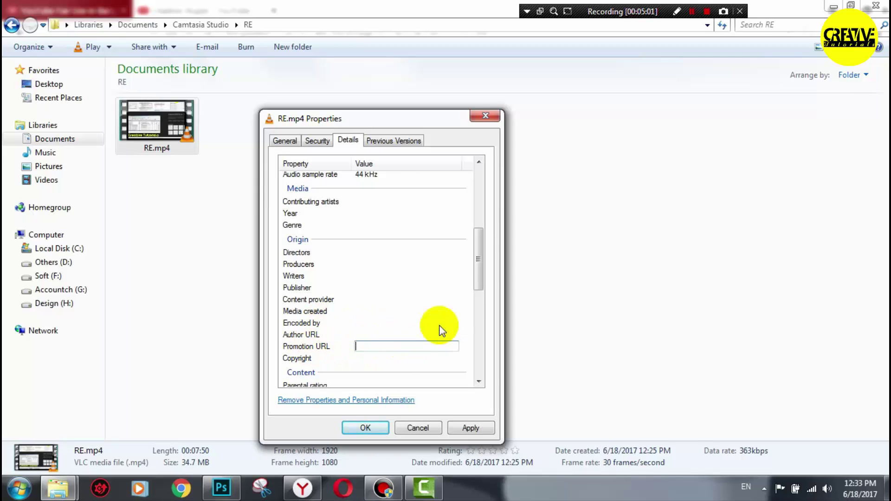
pyautogui.click(480, 278)
pyautogui.click(356, 358)
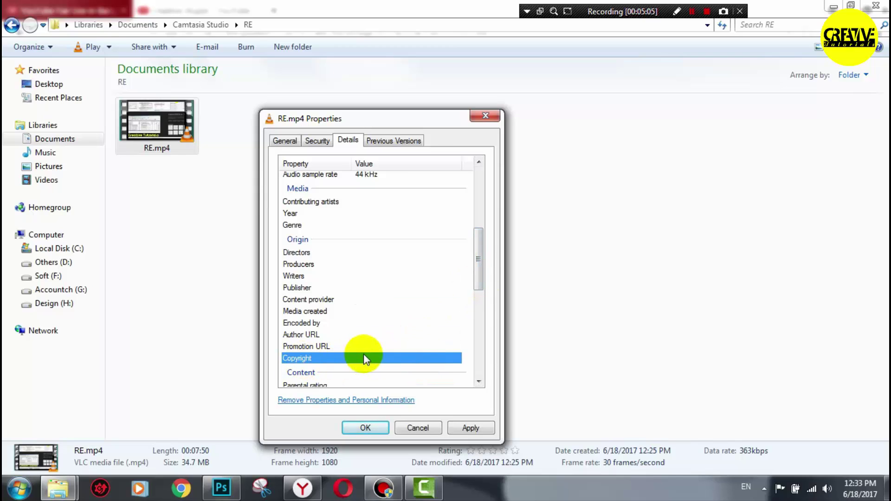
# - Review the remaining content and file properties of the video down to its owner and computer
pyautogui.moveTo(481, 267); pyautogui.dragTo(479, 290)
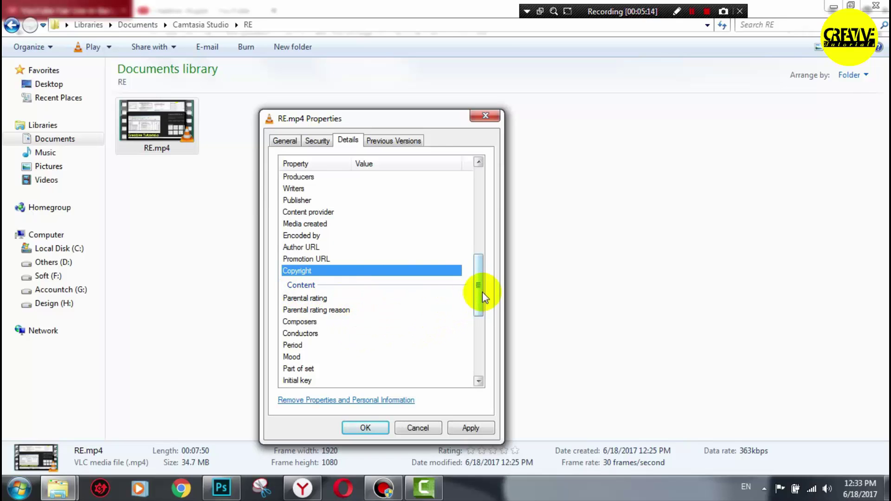
pyautogui.moveTo(483, 292); pyautogui.dragTo(486, 358)
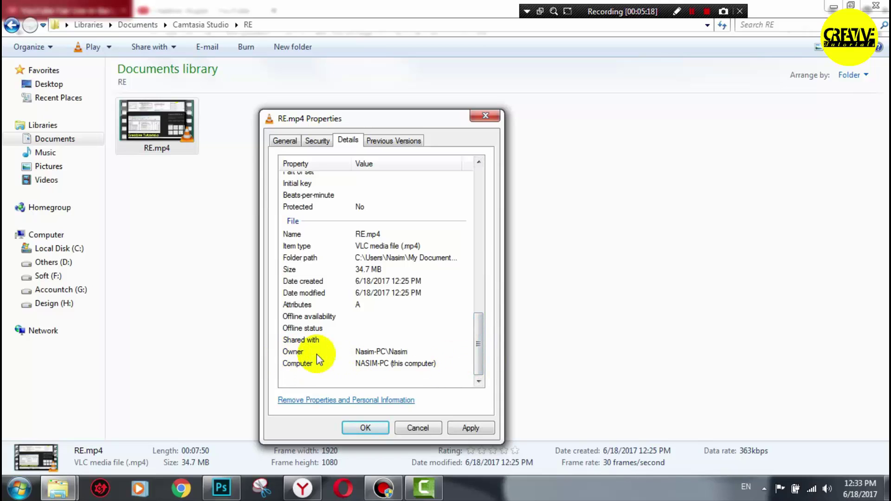
pyautogui.click(473, 431)
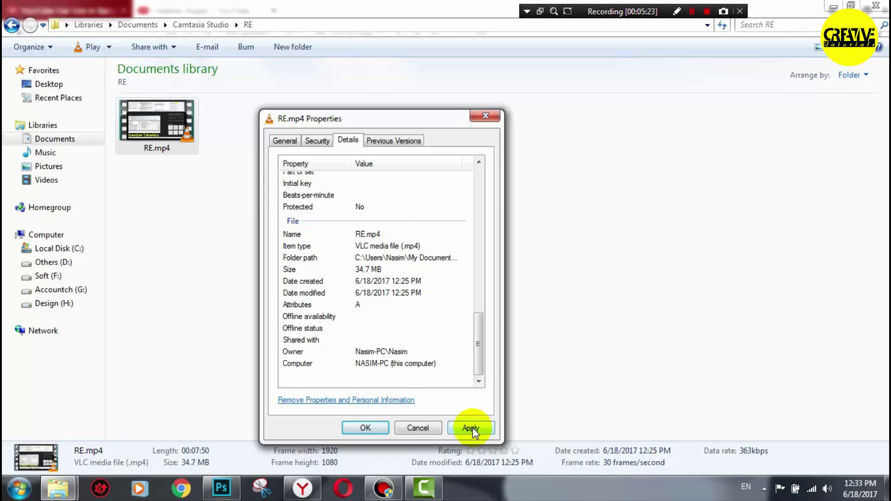
# - Recheck the video's property list, from the title, rating and tags through the origin fields to the content section
pyautogui.moveTo(477, 348); pyautogui.dragTo(479, 216)
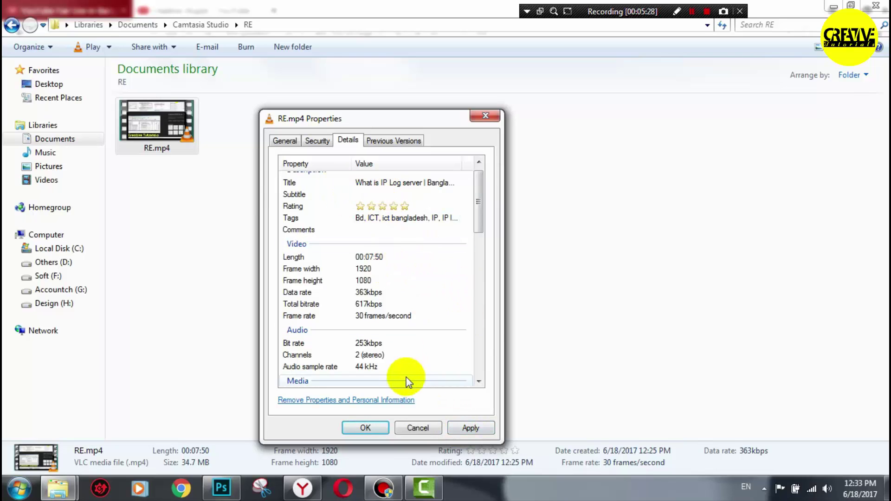
pyautogui.moveTo(483, 203); pyautogui.dragTo(392, 291)
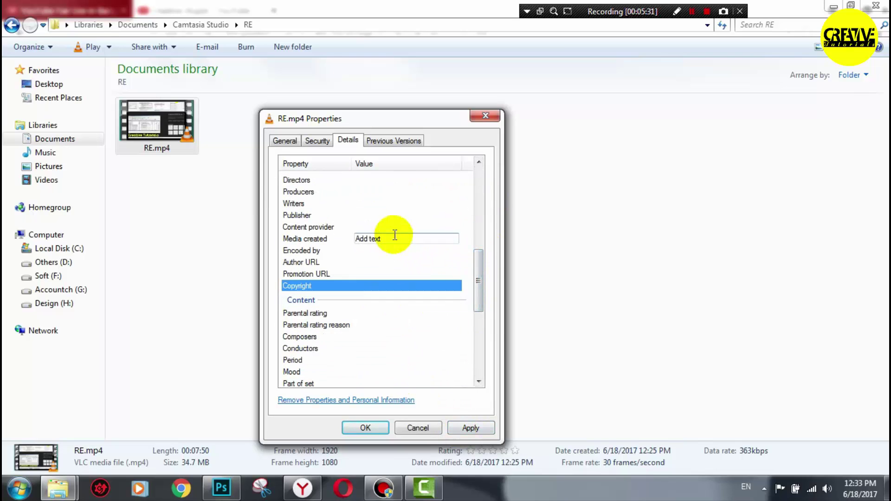
pyautogui.moveTo(483, 285); pyautogui.dragTo(481, 221)
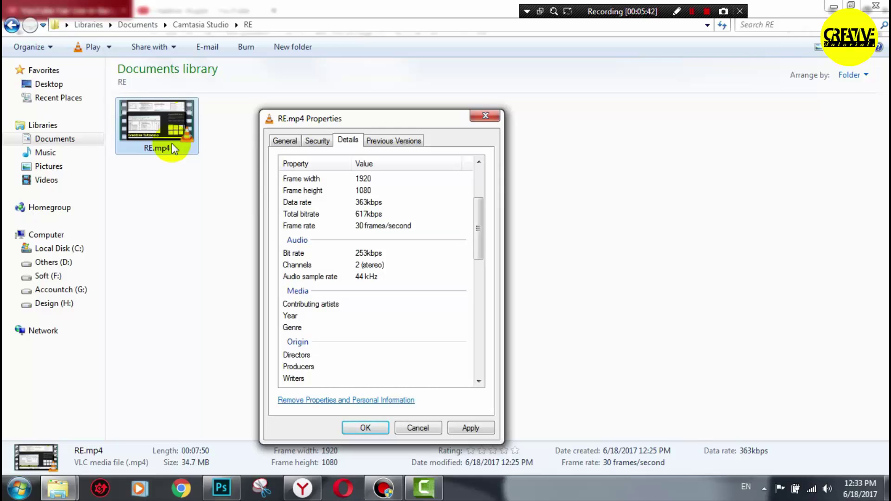
pyautogui.moveTo(477, 226); pyautogui.dragTo(478, 195)
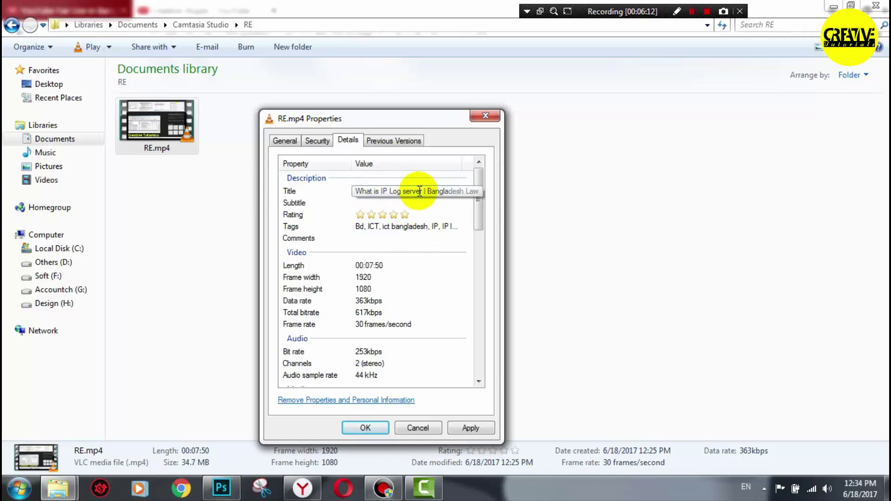
pyautogui.moveTo(476, 213); pyautogui.dragTo(478, 318)
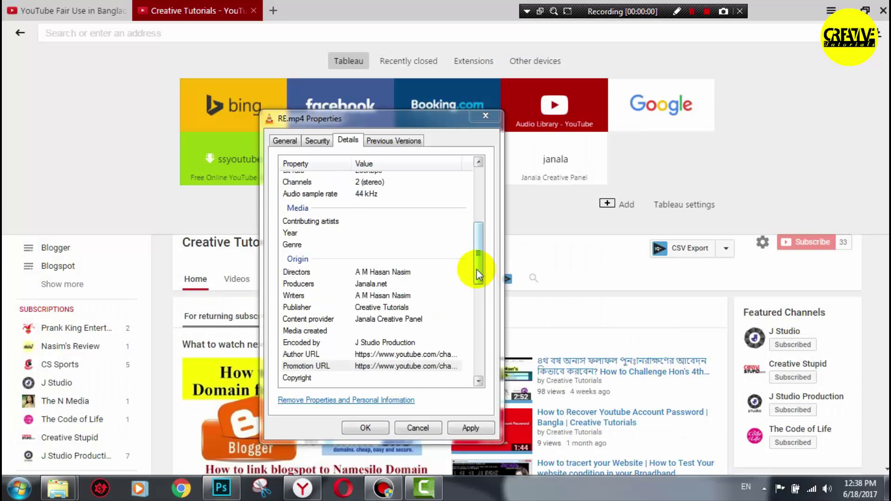
pyautogui.click(479, 271)
pyautogui.moveTo(478, 271); pyautogui.dragTo(478, 216)
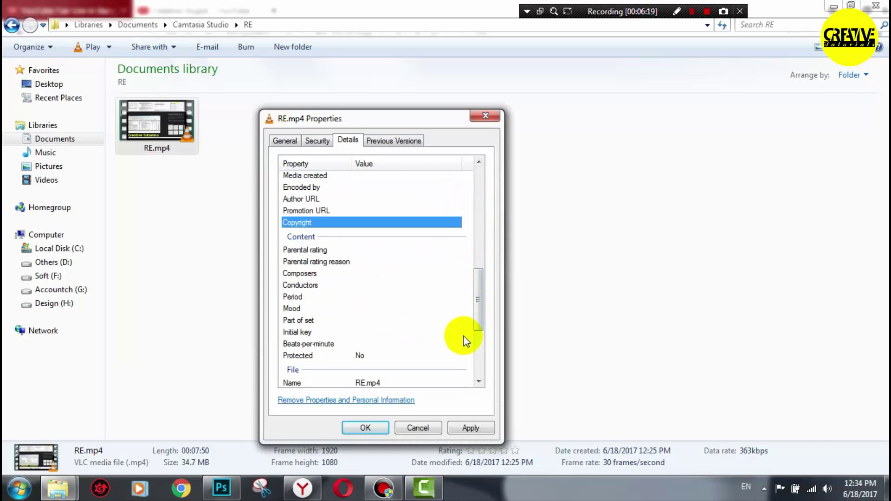